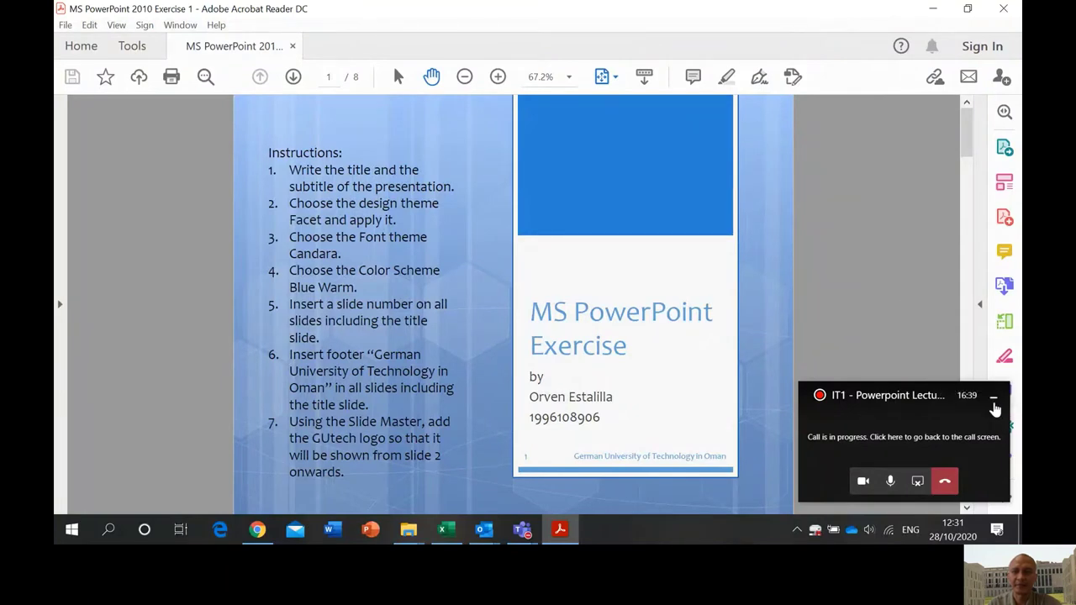
# - Minimize the Teams call pop-up so the exercise PDF's first page is visible
pyautogui.click(994, 397)
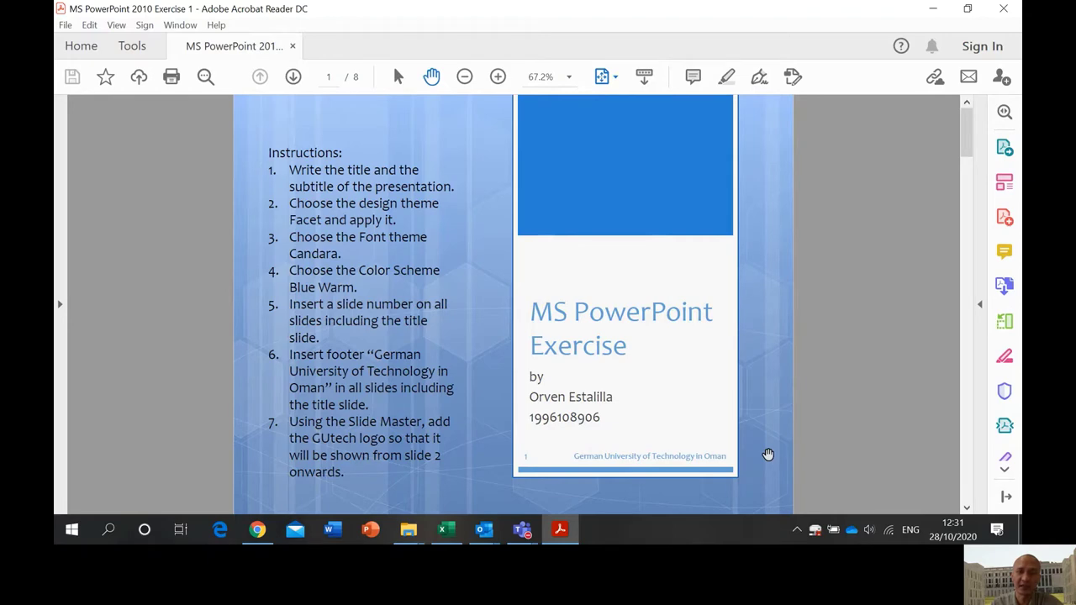
pyautogui.scroll(-5, 768, 455)
pyautogui.scroll(-5, 768, 455)
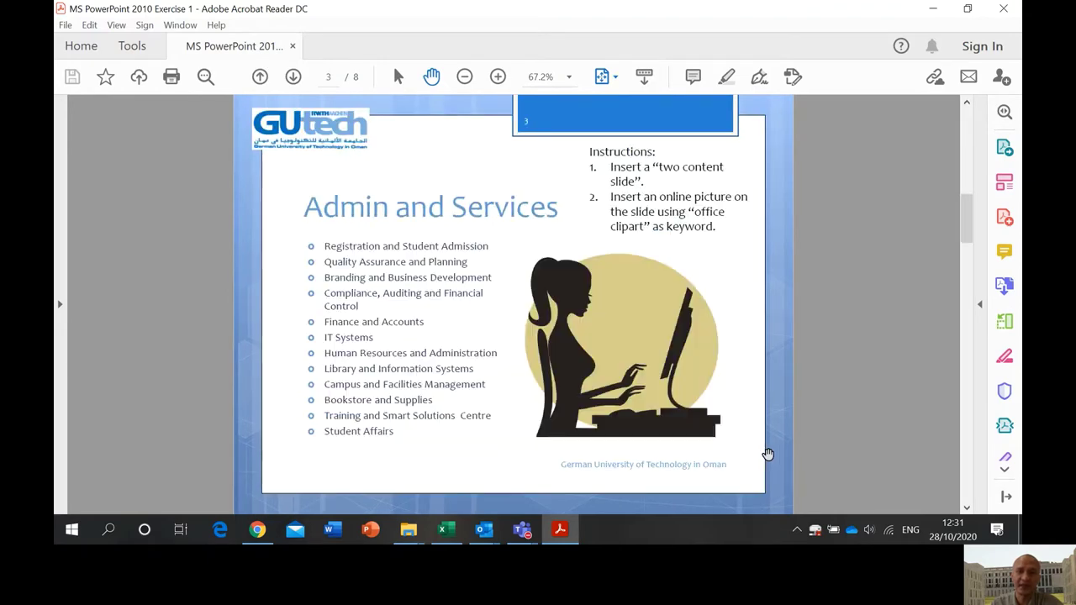
pyautogui.scroll(-10, 767, 455)
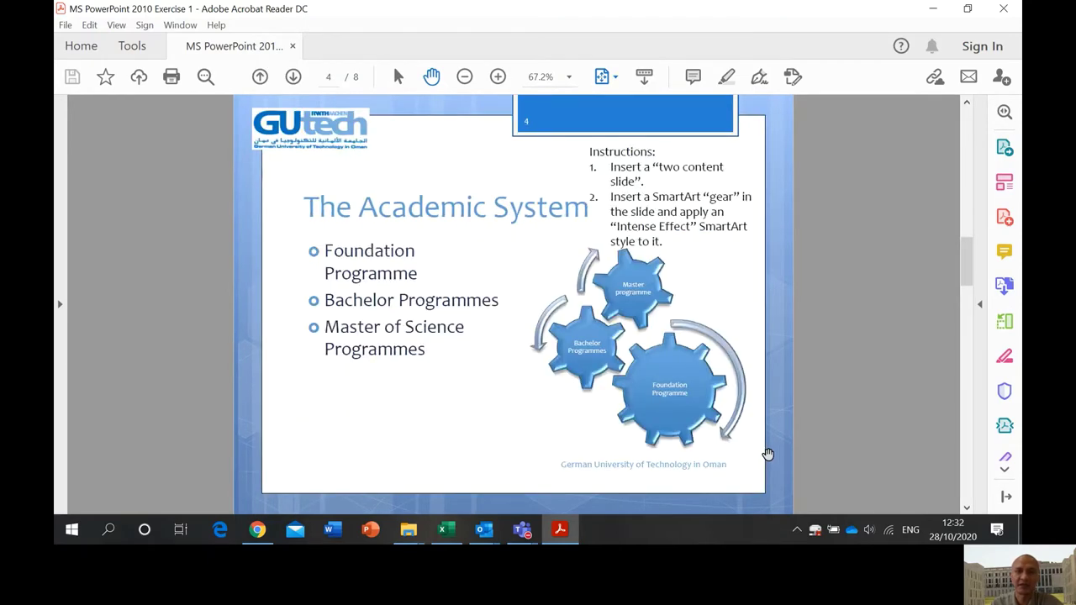
pyautogui.scroll(-5, 768, 455)
pyautogui.scroll(-10, 767, 455)
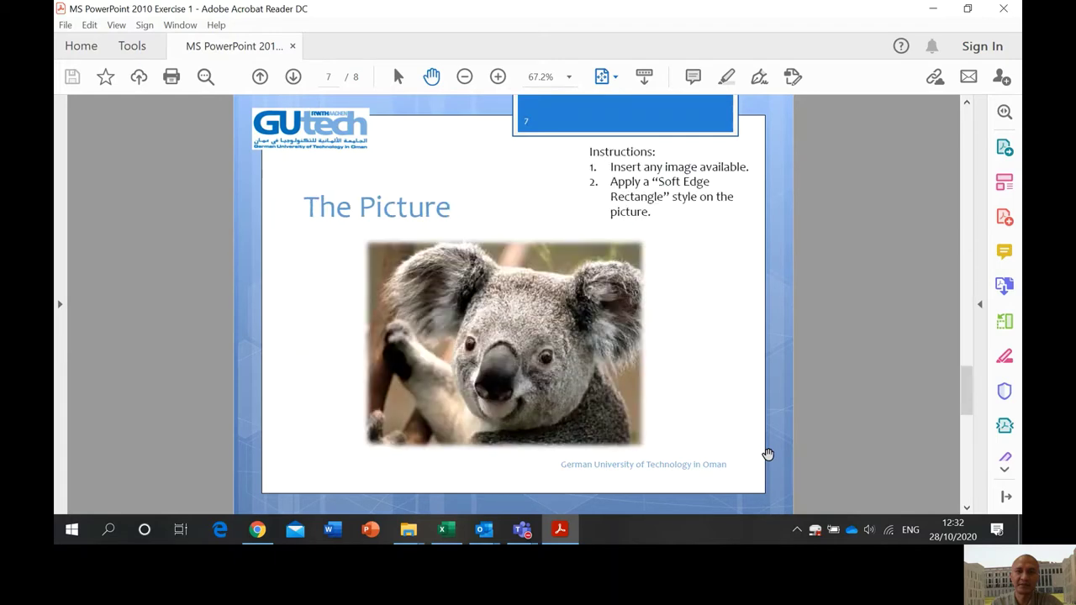
pyautogui.scroll(20, 767, 455)
pyautogui.scroll(5, 768, 455)
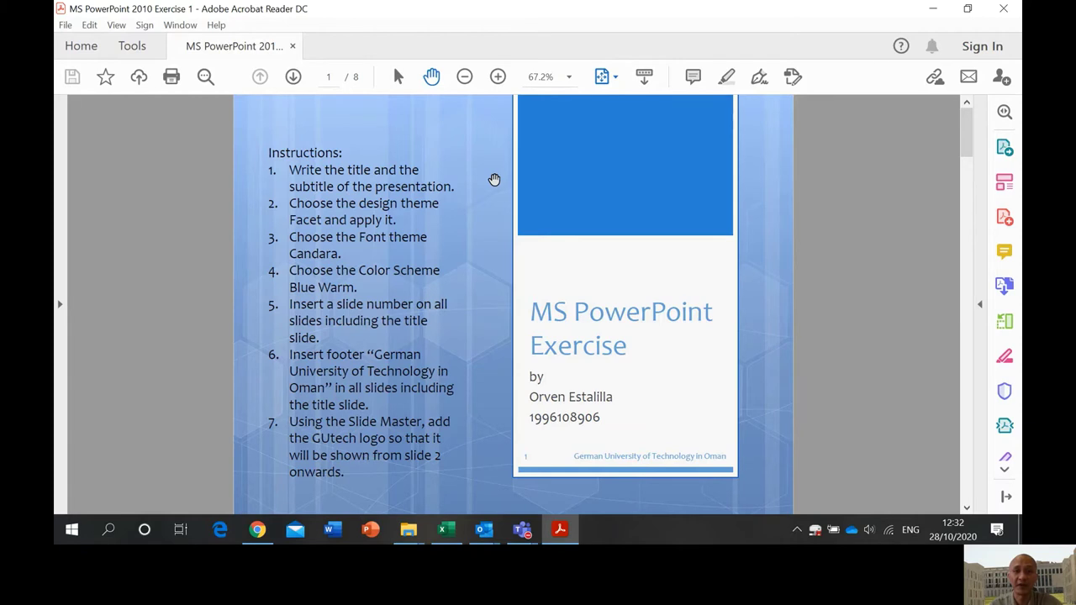
pyautogui.click(371, 530)
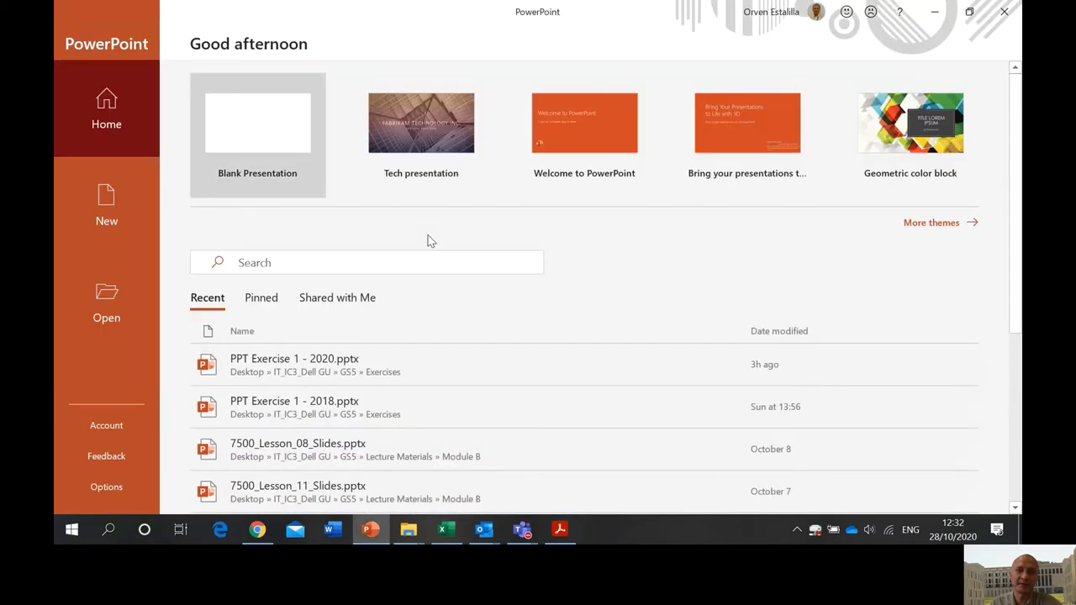
# - Create a new blank presentation, glance at the exercise PDF, and return to it
pyautogui.click(266, 145)
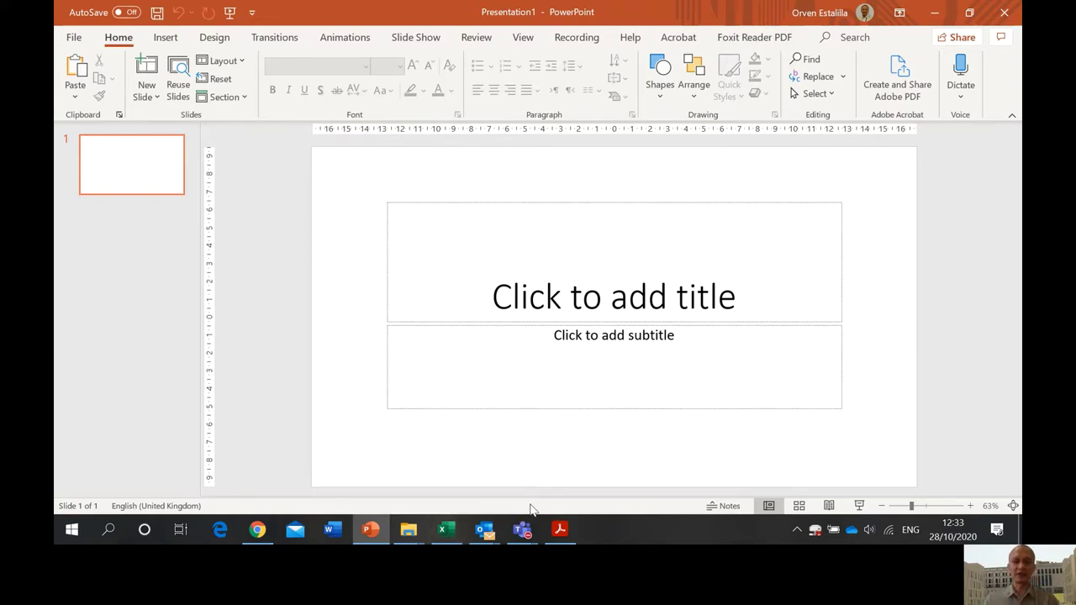
pyautogui.click(563, 531)
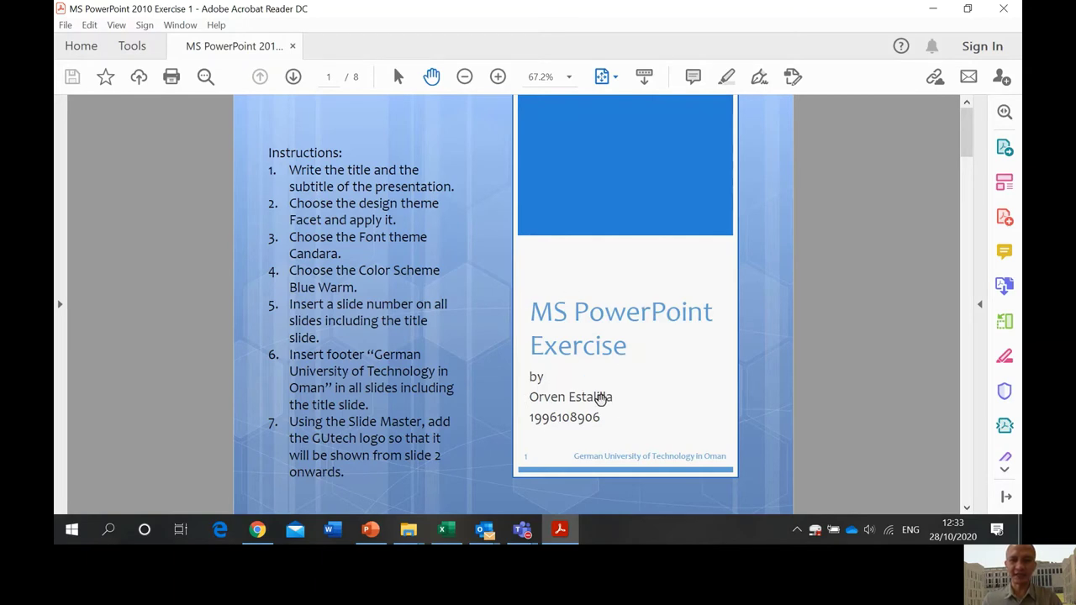
pyautogui.hotkey('alt', 'Tab')
# - Title the slide 'MS PowerPoint Exercise' with a subtitle of 'By', the author's name and ID number
pyautogui.click(533, 290)
pyautogui.write('MS ')
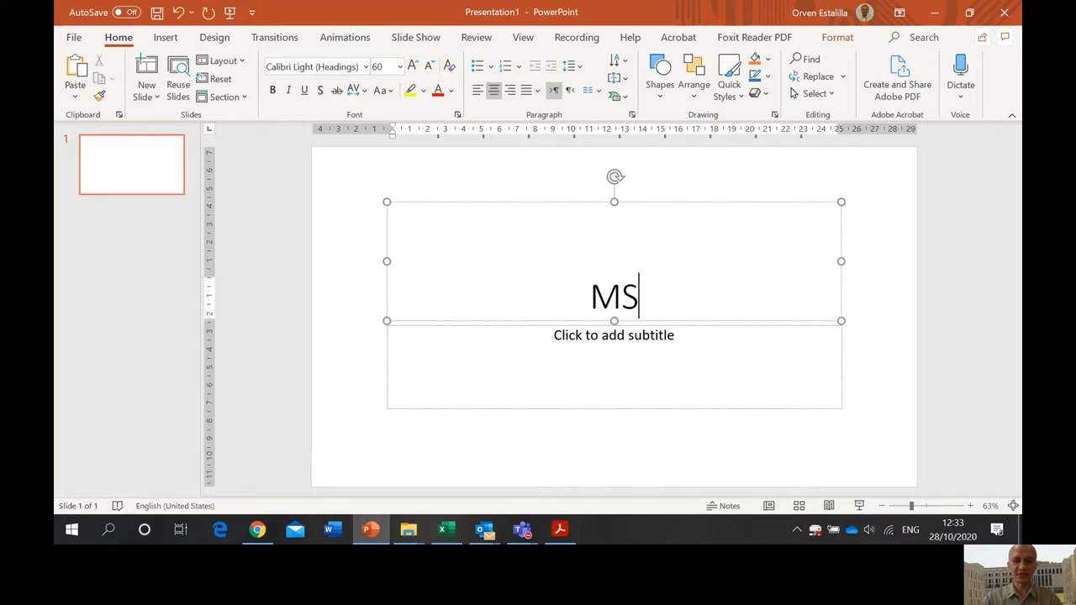
pyautogui.write('Pow')
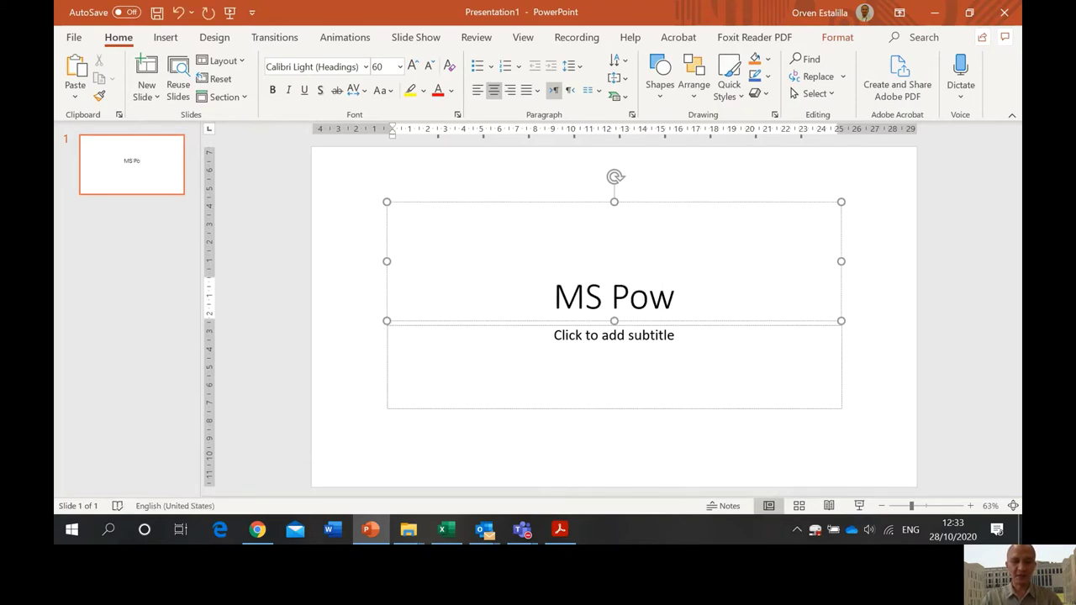
pyautogui.write('erPoint ')
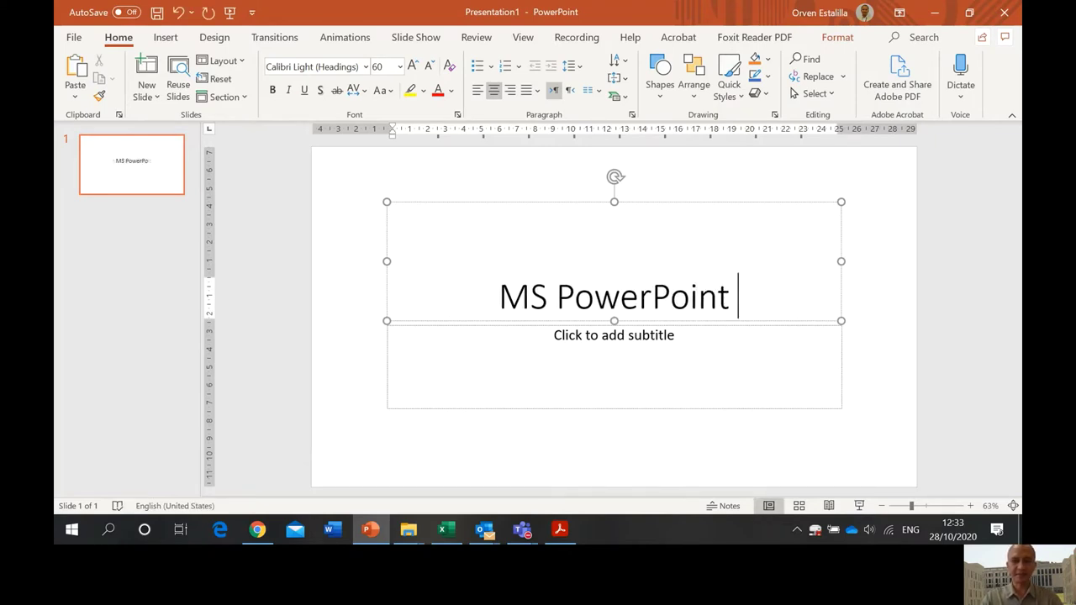
pyautogui.write('Exercise')
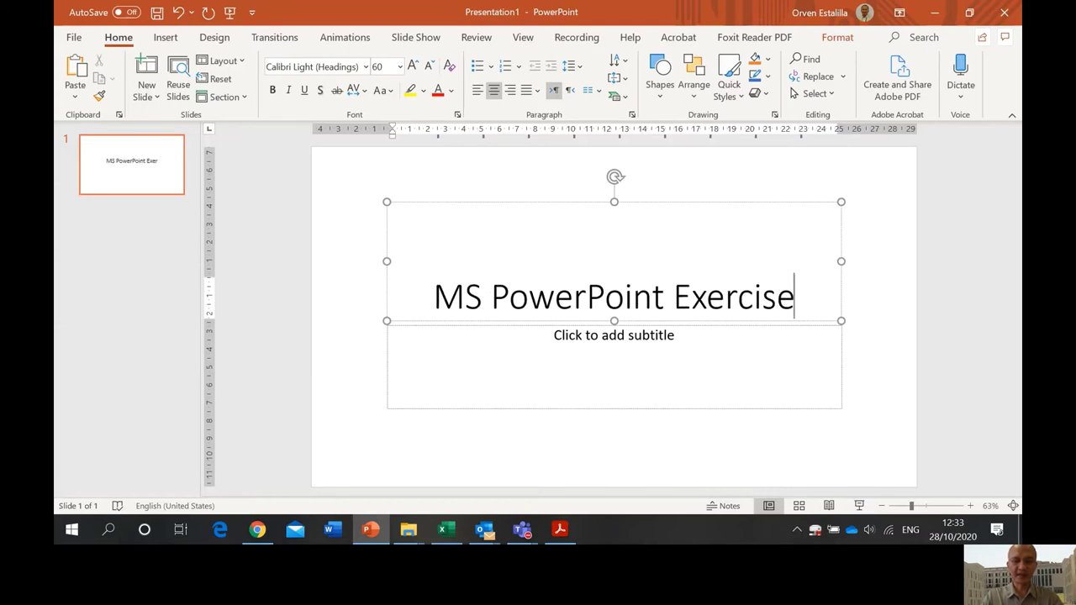
pyautogui.click(620, 336)
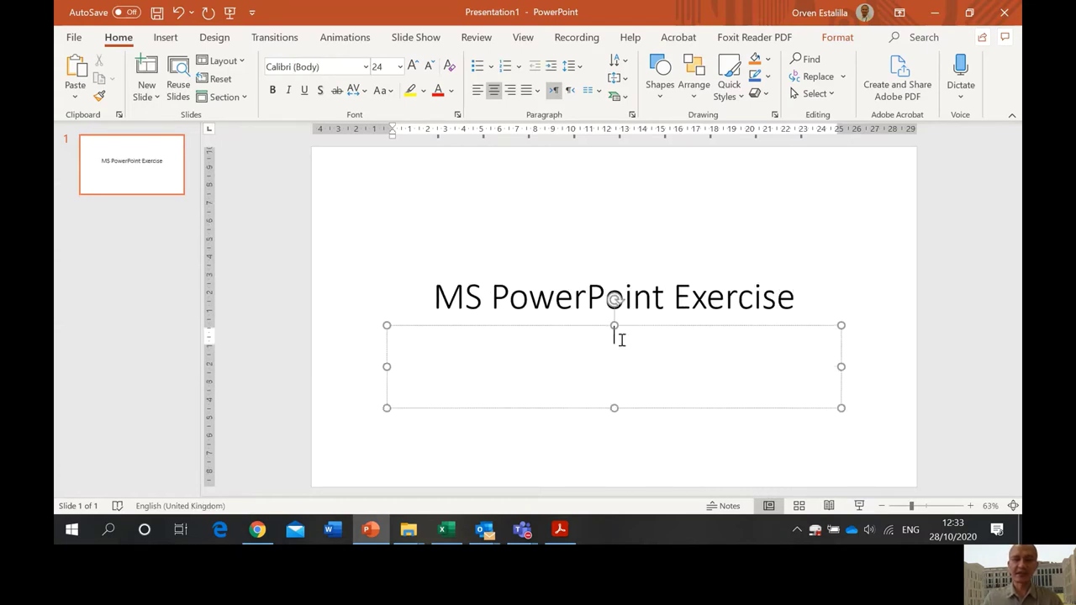
pyautogui.write('By')
pyautogui.press('Return')
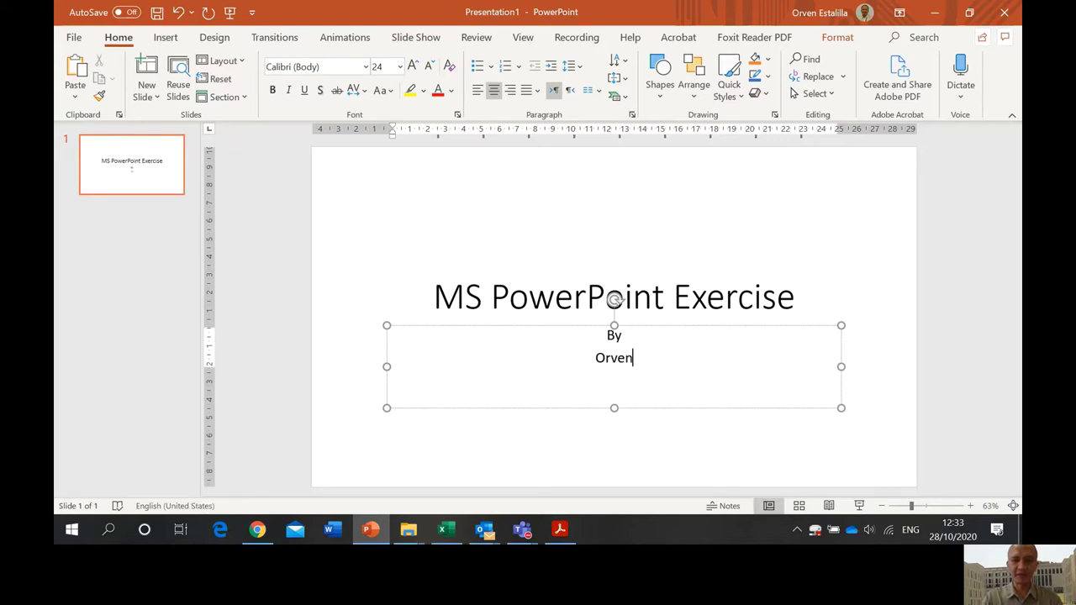
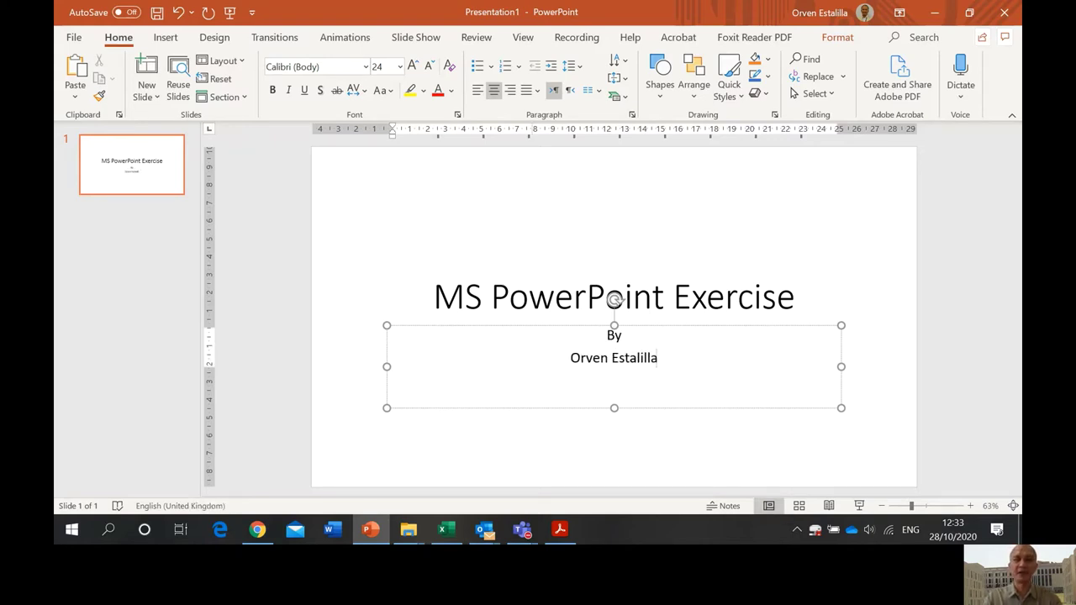
pyautogui.press('Return')
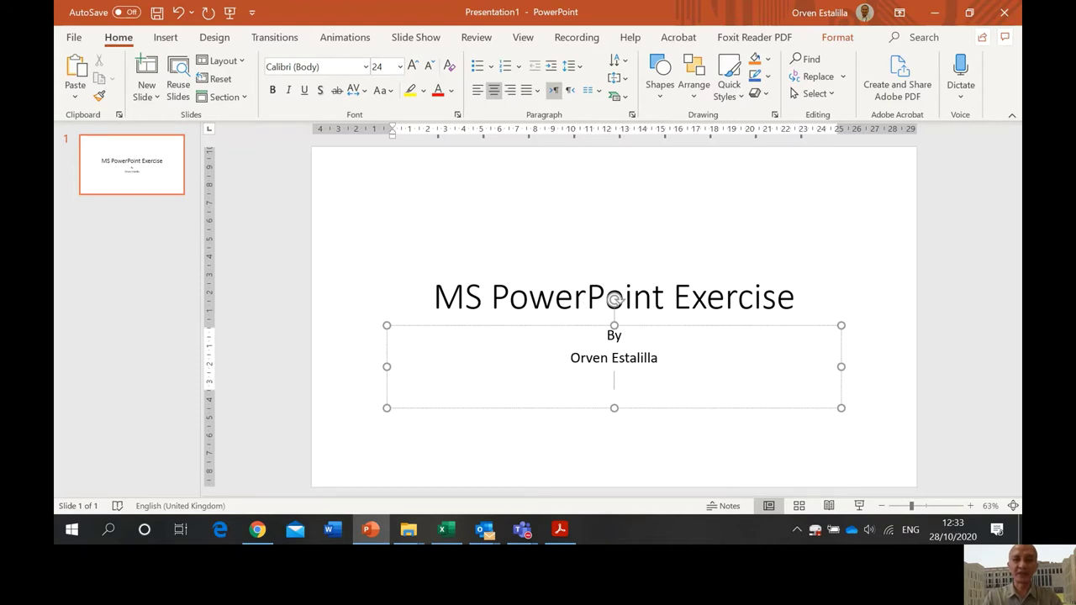
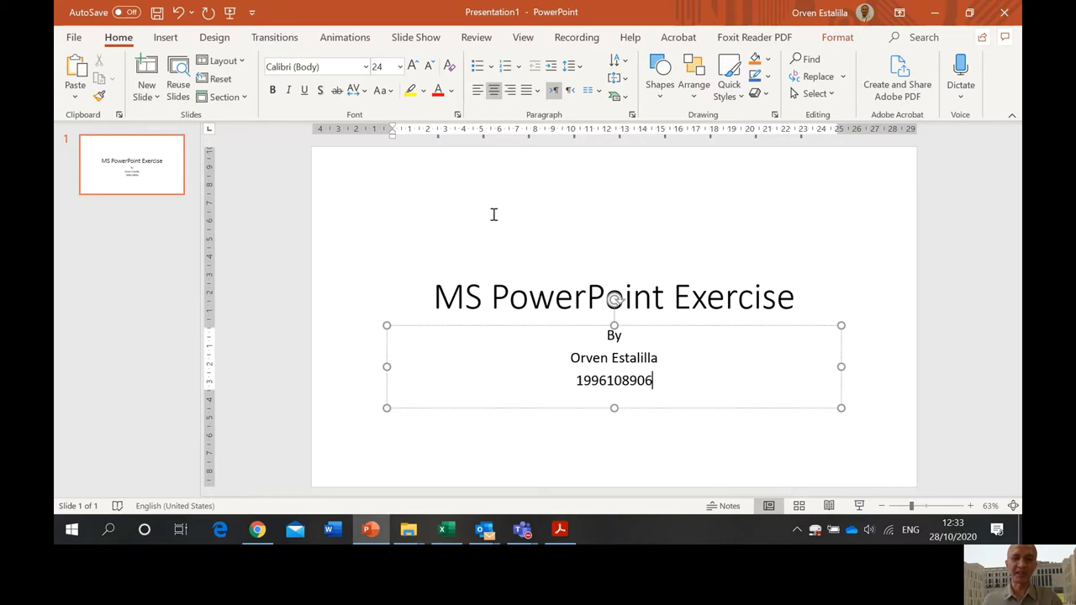
pyautogui.hotkey('alt', 'Tab')
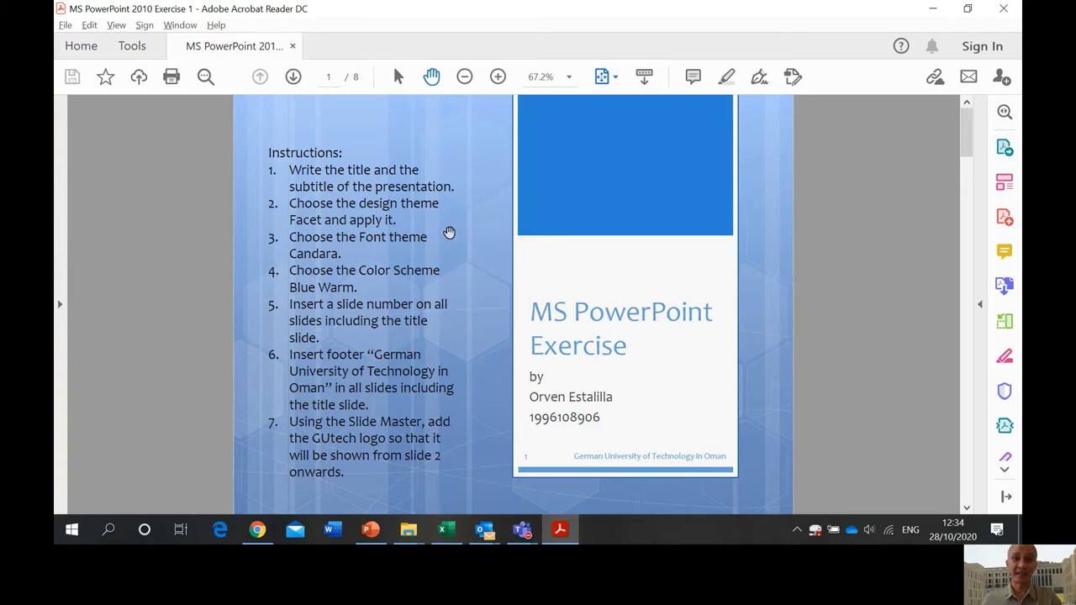
# - Choose the Facet theme from the Design tab's expanded Themes gallery
pyautogui.hotkey('alt', 'Tab')
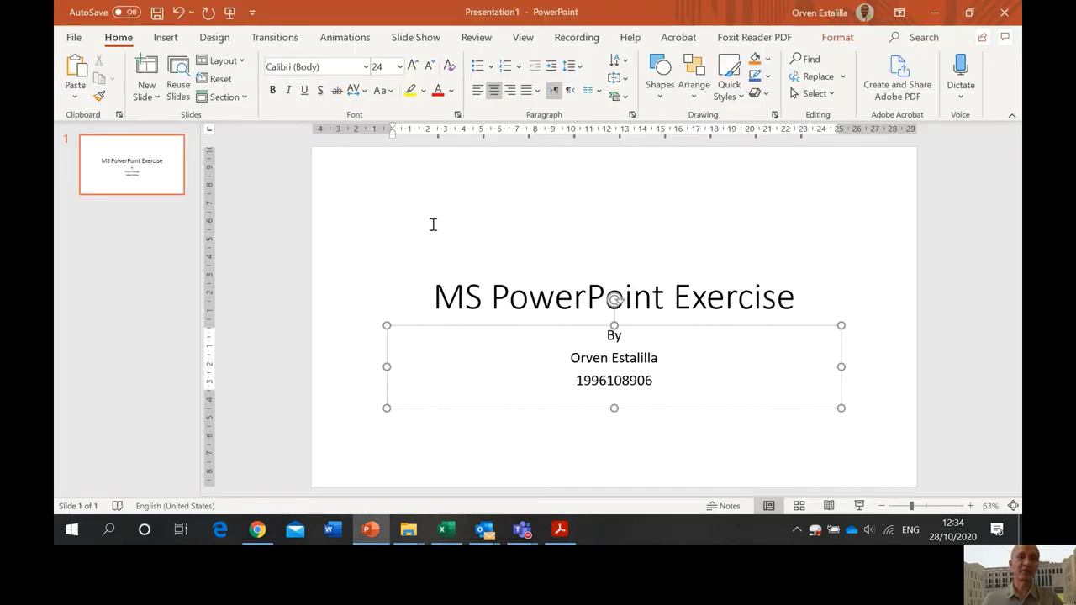
pyautogui.click(215, 38)
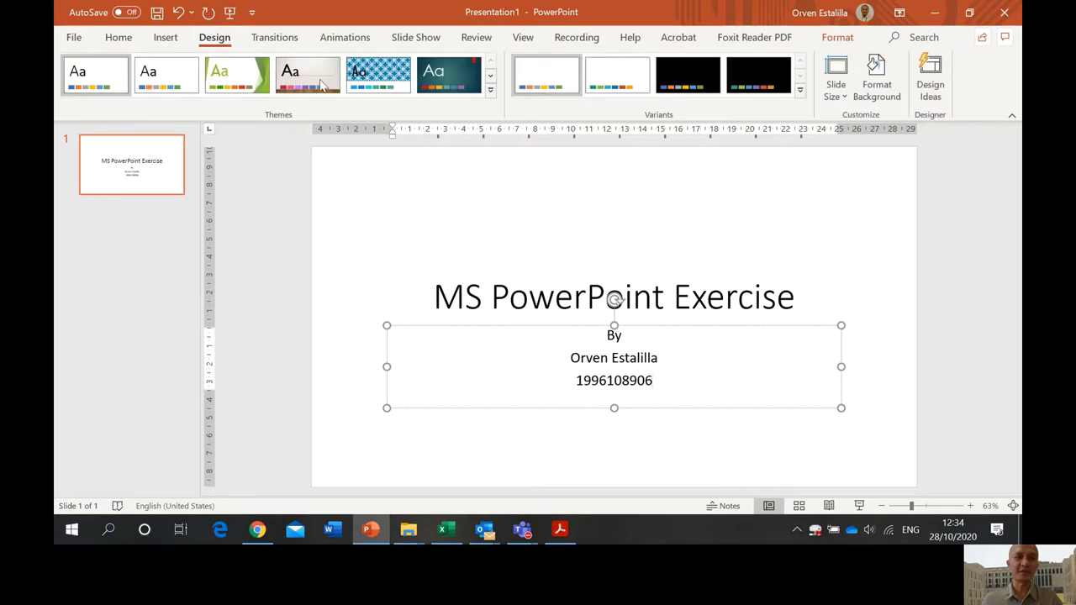
pyautogui.click(490, 90)
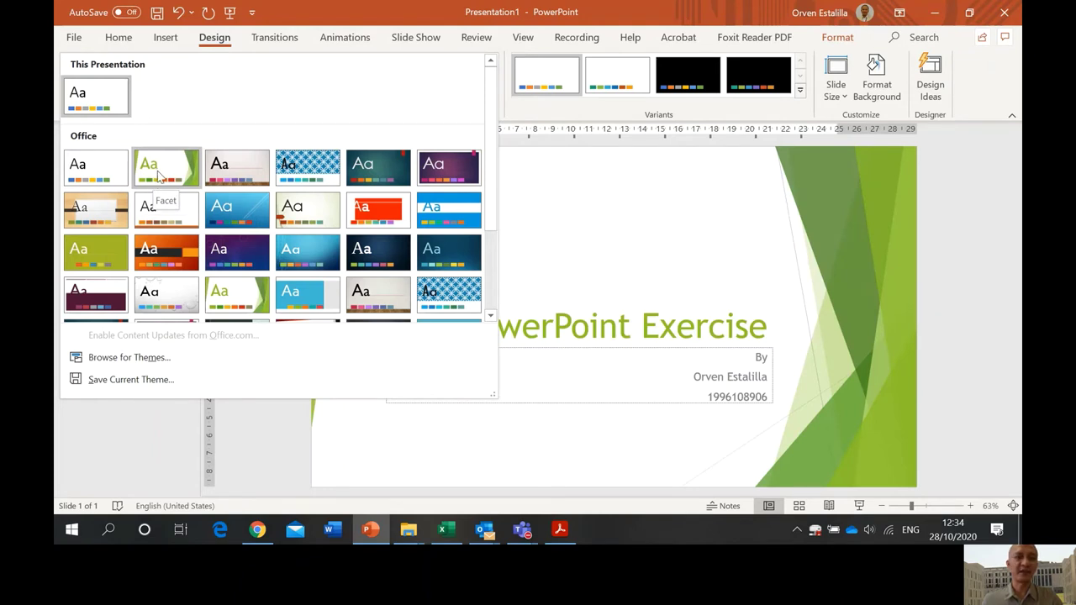
pyautogui.click(160, 174)
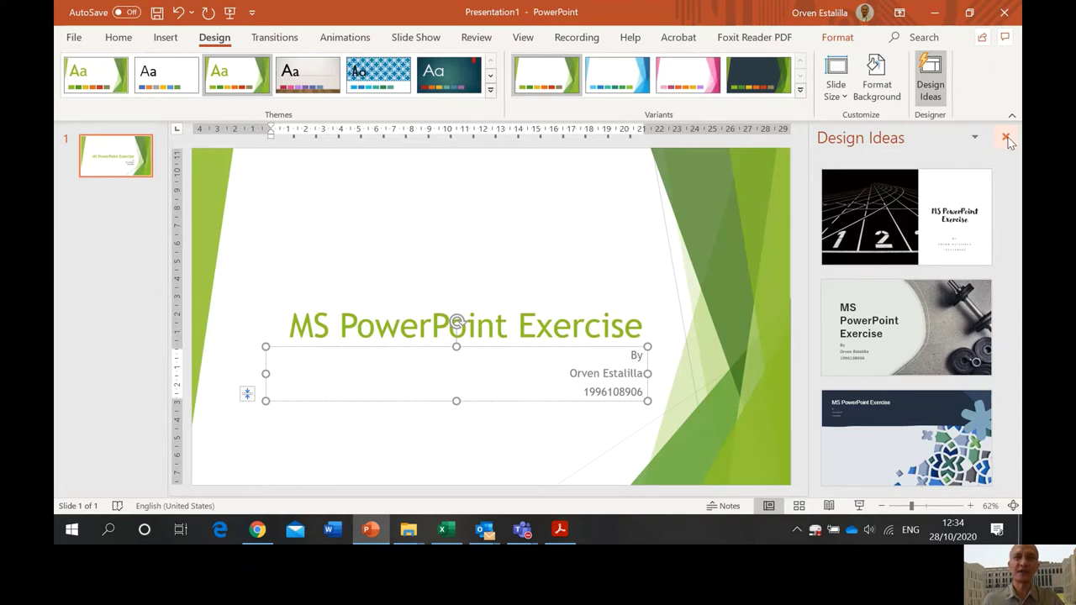
# - Close the Design Ideas pane and check the instructions PDF before returning to the slide
pyautogui.click(1006, 138)
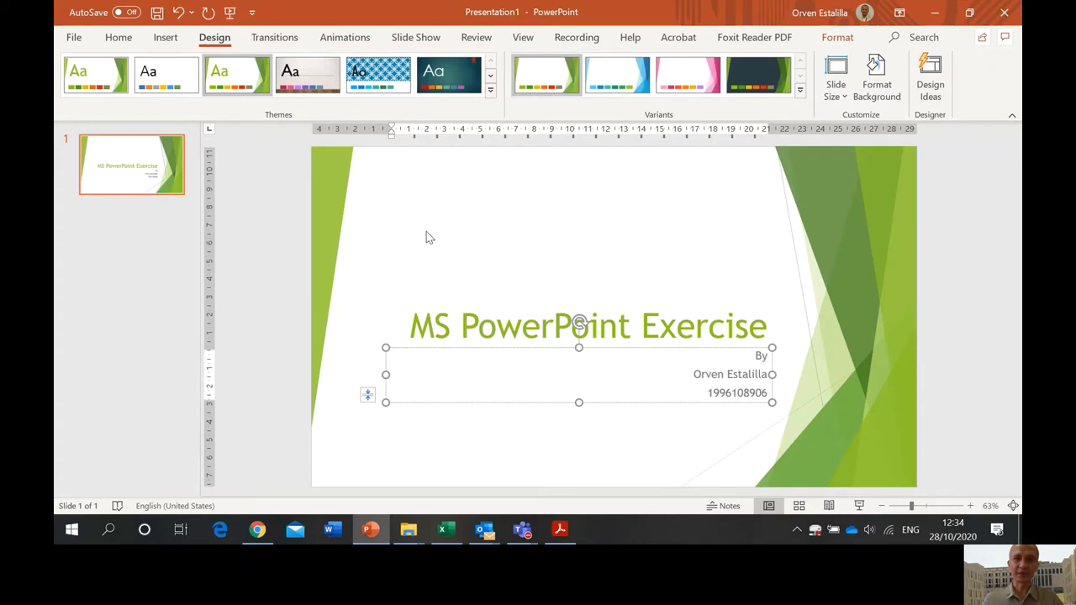
pyautogui.hotkey('alt', 'Tab')
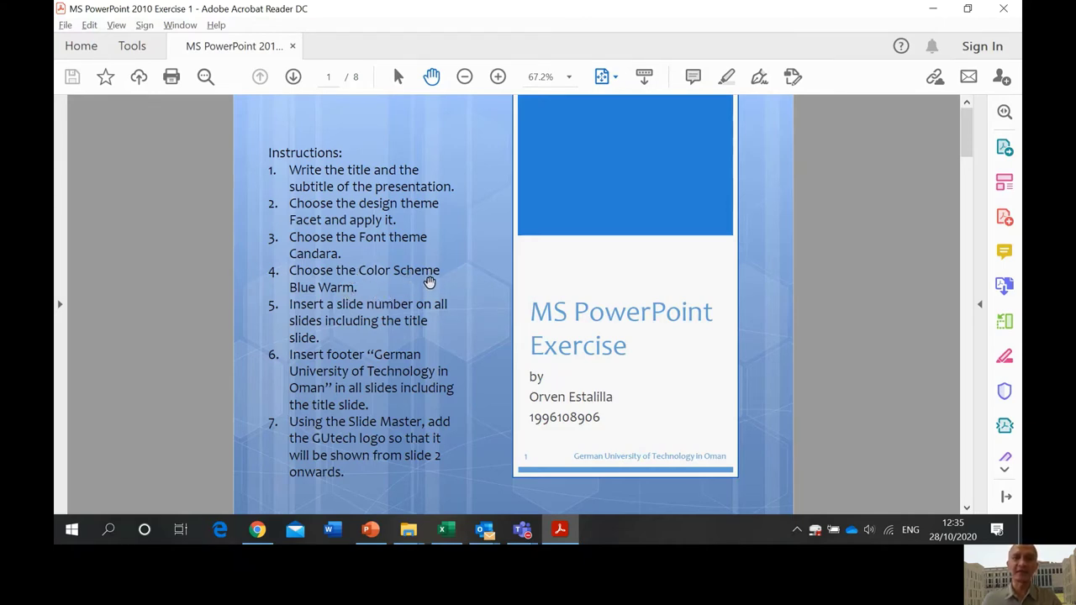
pyautogui.hotkey('alt', 'Tab')
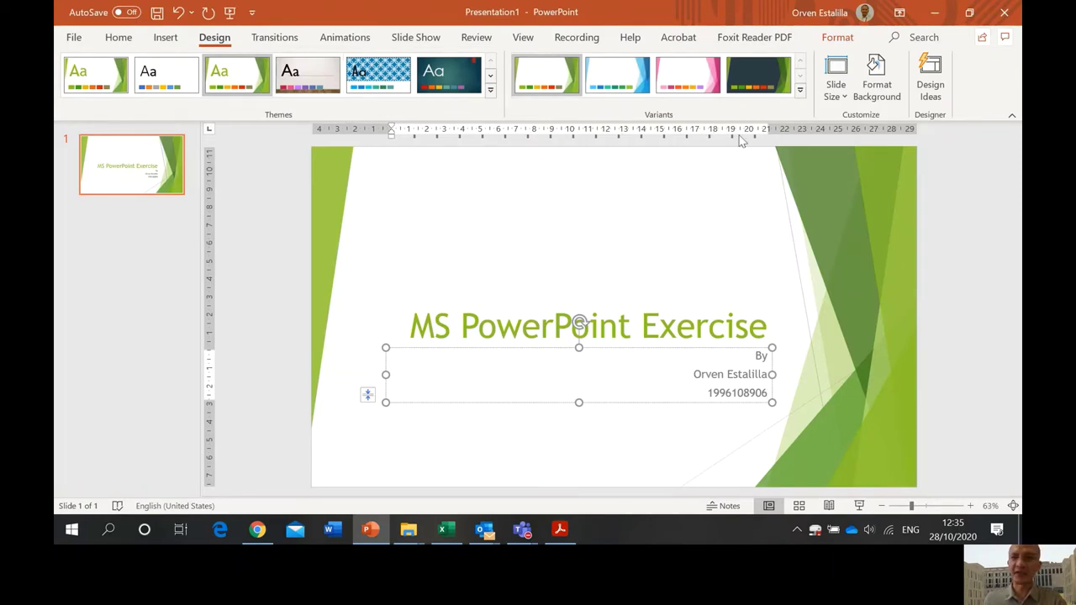
# - Set the presentation's theme fonts to Candara from the Variants gallery
pyautogui.click(799, 90)
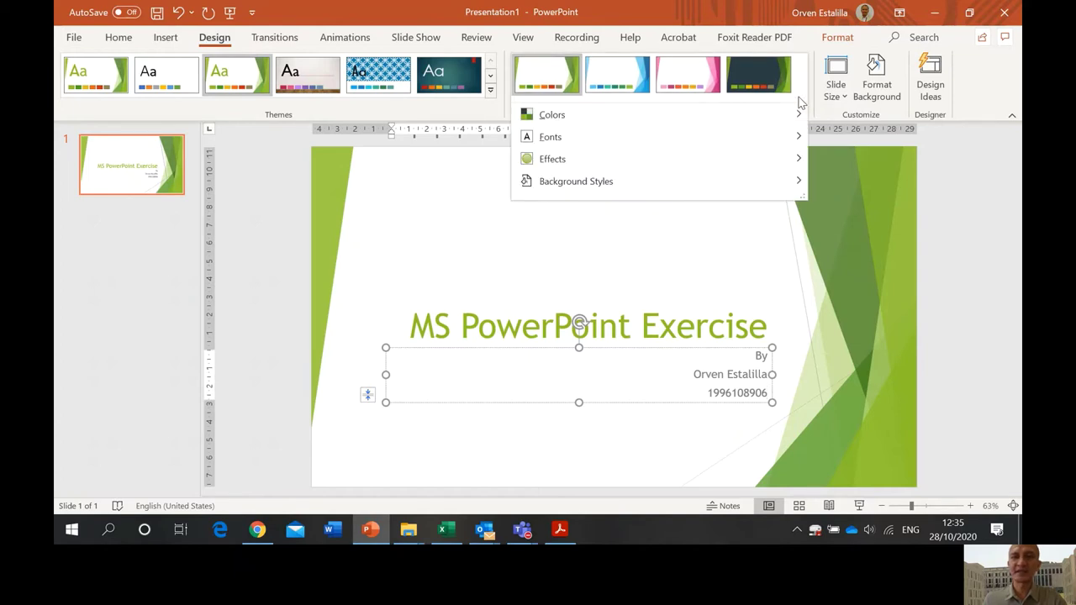
pyautogui.moveTo(775, 137)
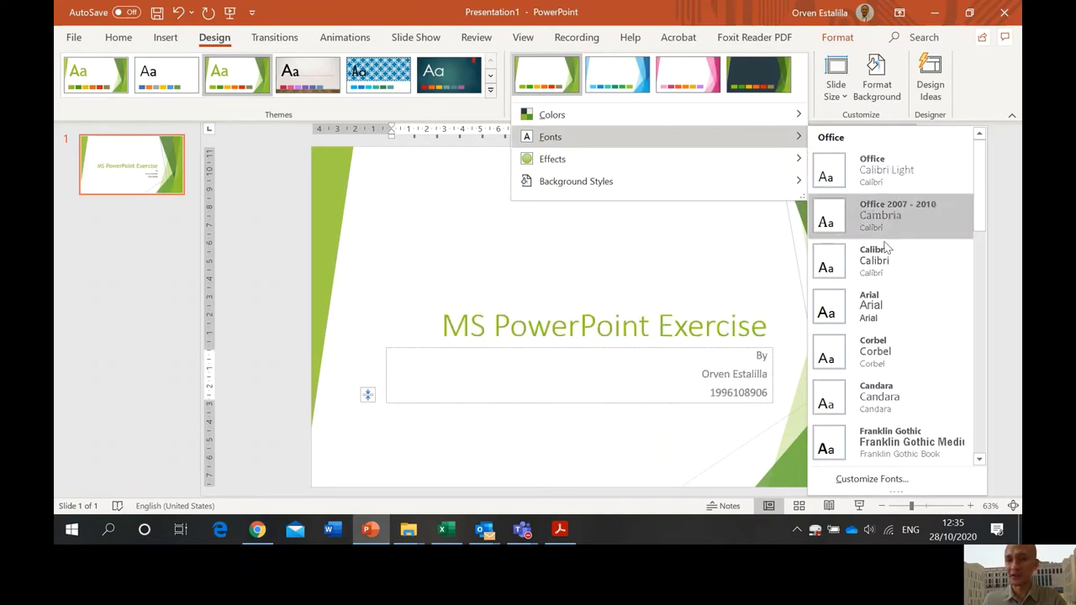
pyautogui.click(882, 402)
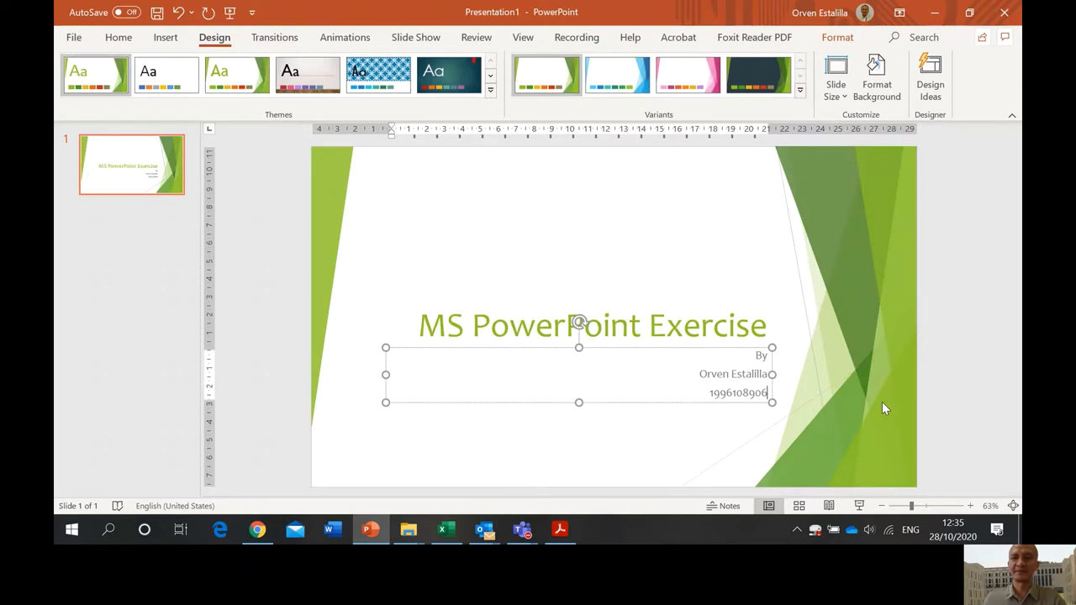
pyautogui.click(801, 90)
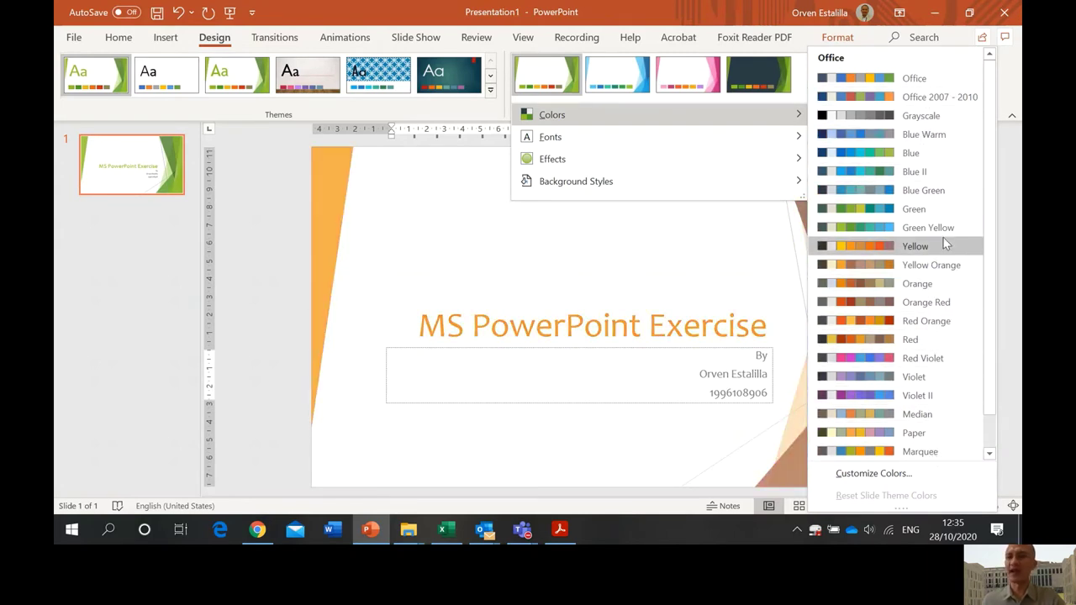
# - Apply the Blue Warm colour scheme and switch back to the instructions PDF
pyautogui.click(933, 143)
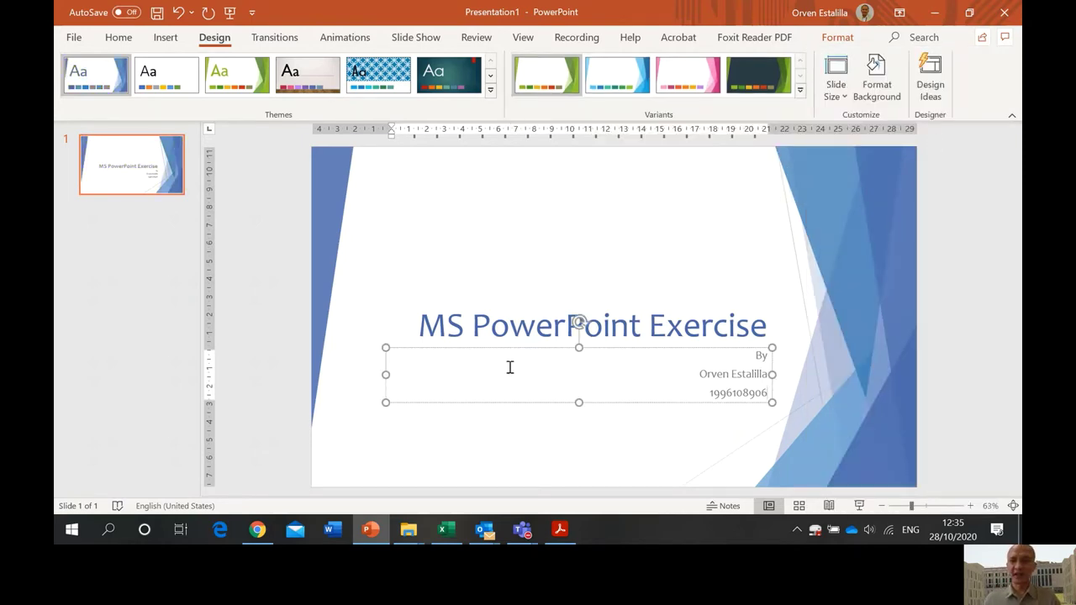
pyautogui.hotkey('alt', 'Tab')
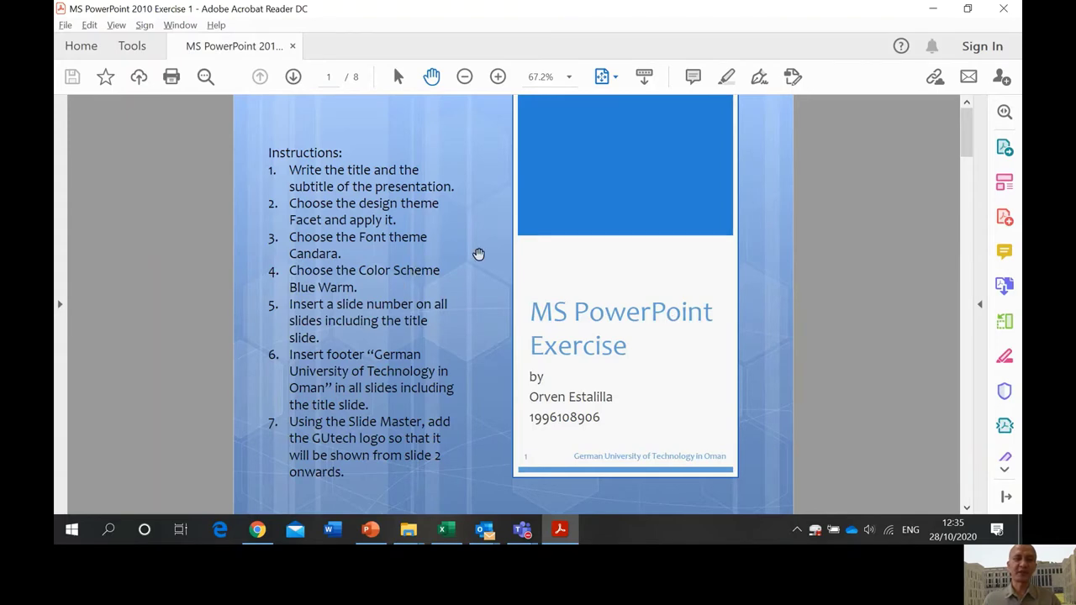